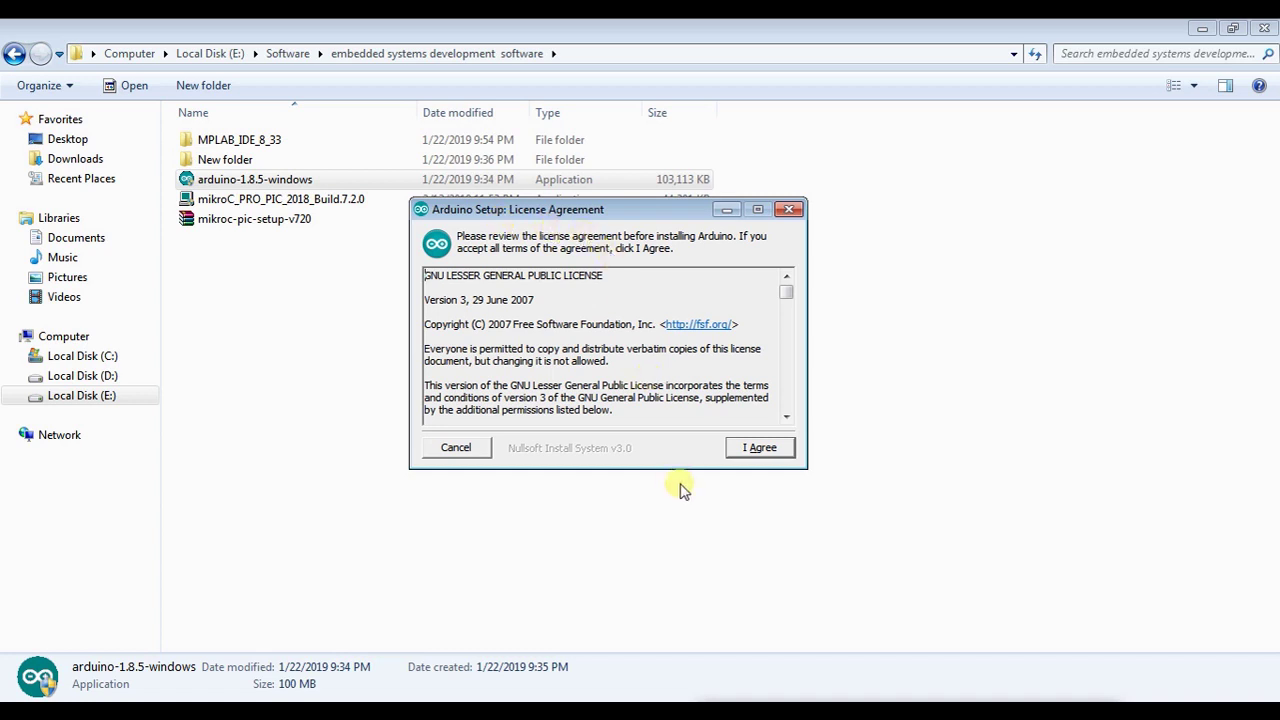
Step: Accept the Arduino license, keep all default components selected, and start the installation in C:\Program Files\Arduino
{"action": "left_click", "coordinate": [757, 452]}
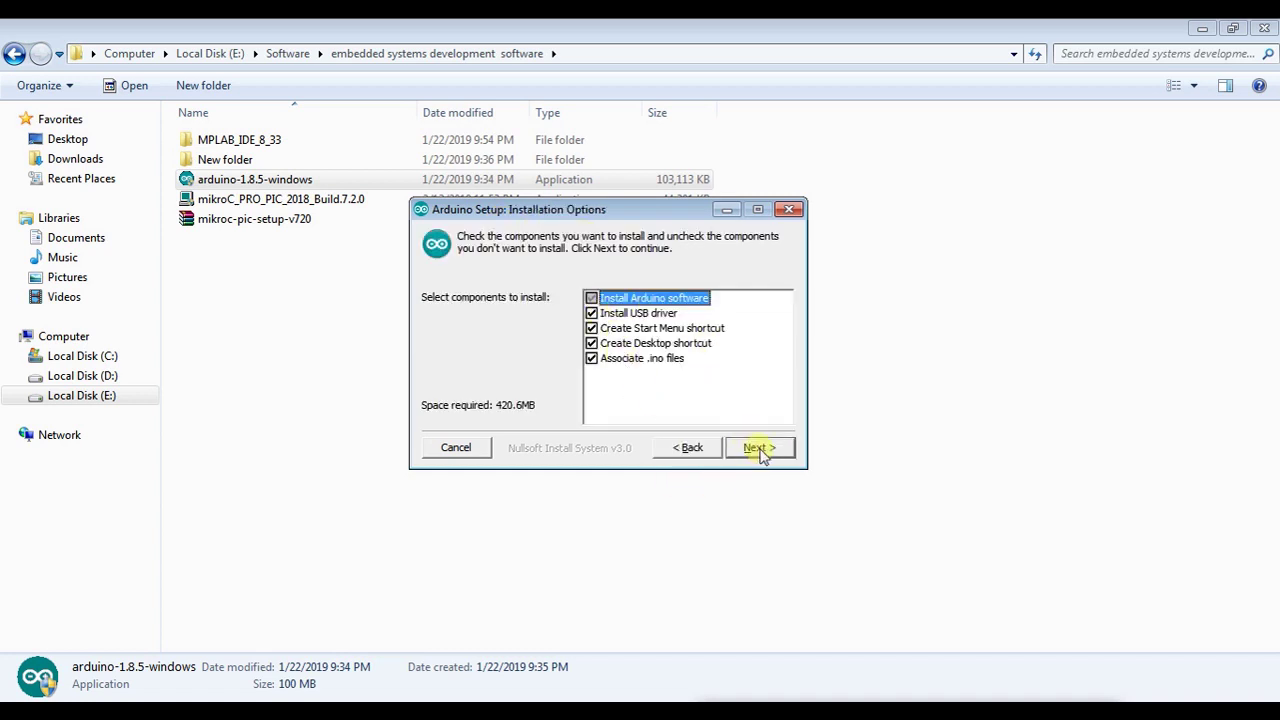
{"action": "left_click", "coordinate": [760, 451]}
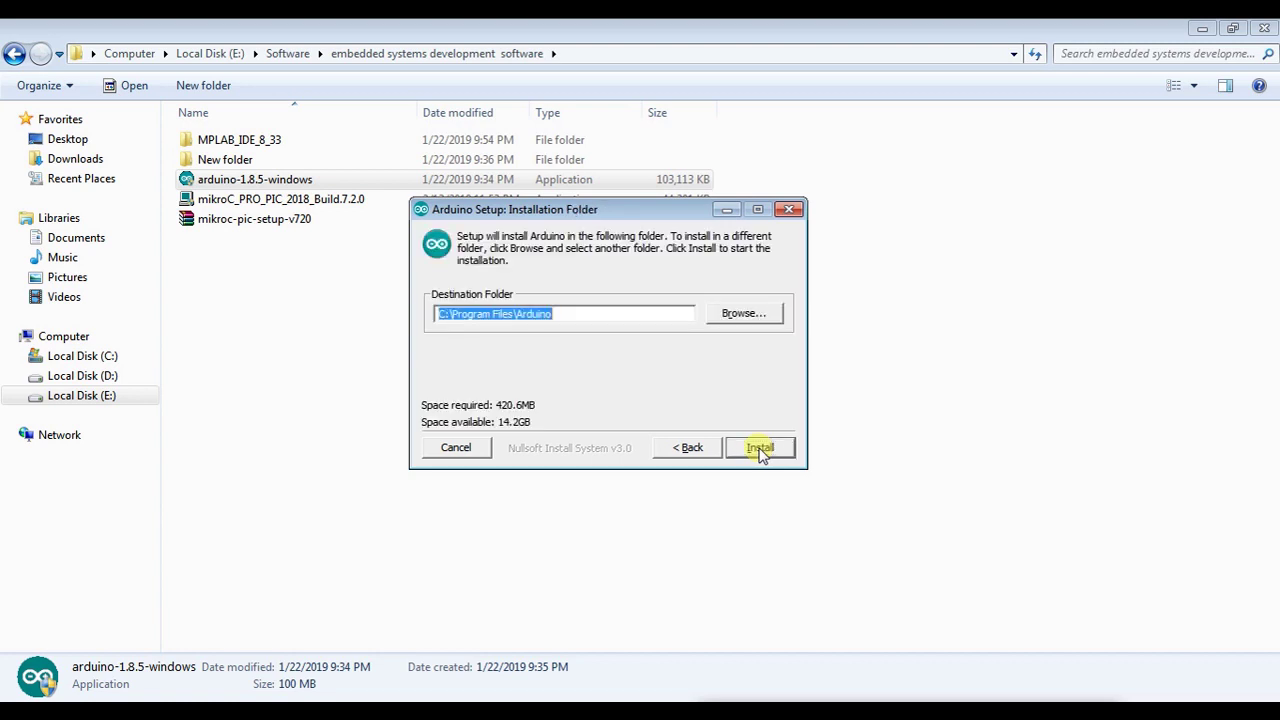
{"action": "left_click", "coordinate": [760, 450]}
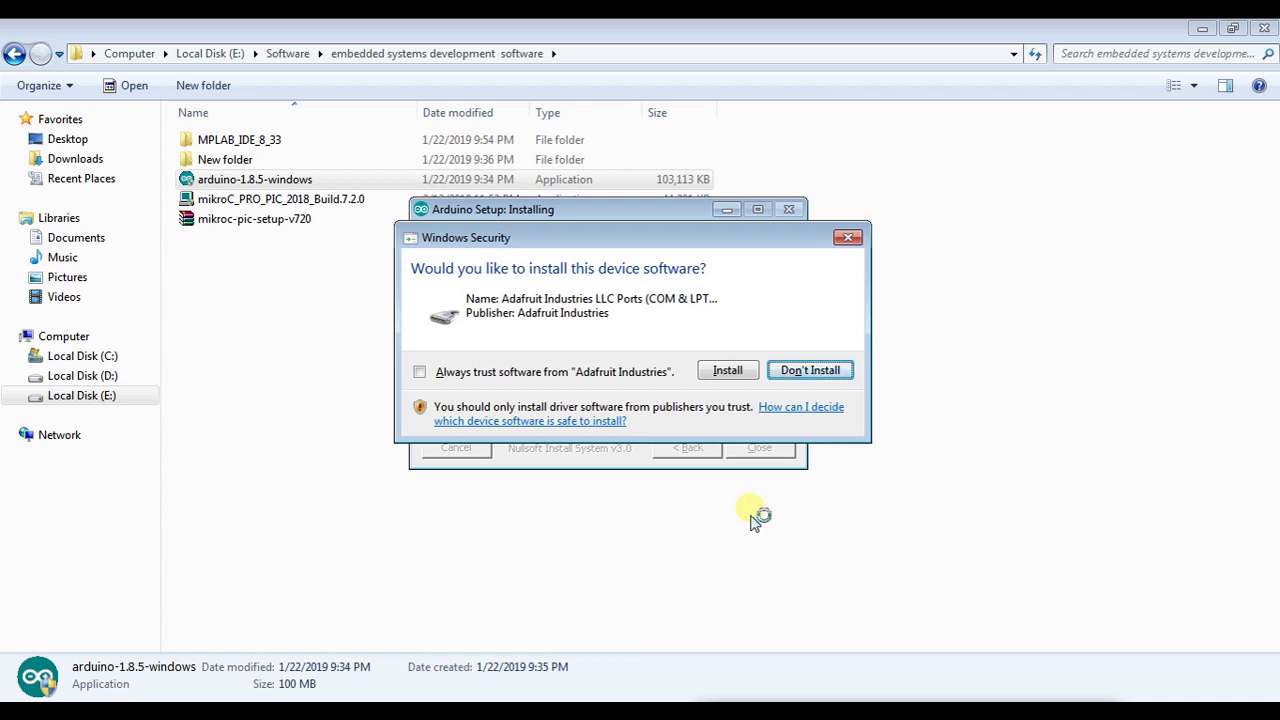
Step: Always trust software from Adafruit Industries, install its ports device software, and close the completed Arduino setup
{"action": "left_click", "coordinate": [419, 371]}
{"action": "left_click", "coordinate": [721, 383]}
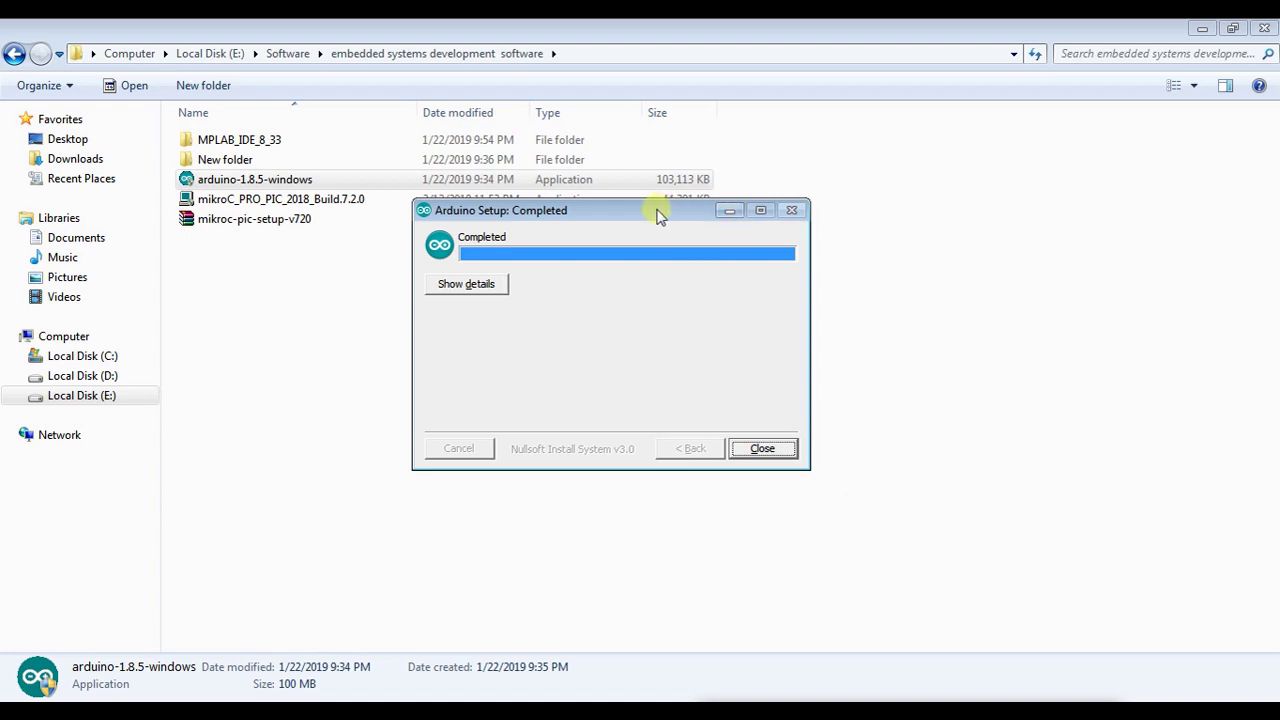
{"action": "left_click_drag", "start_coordinate": [658, 214], "coordinate": [660, 218]}
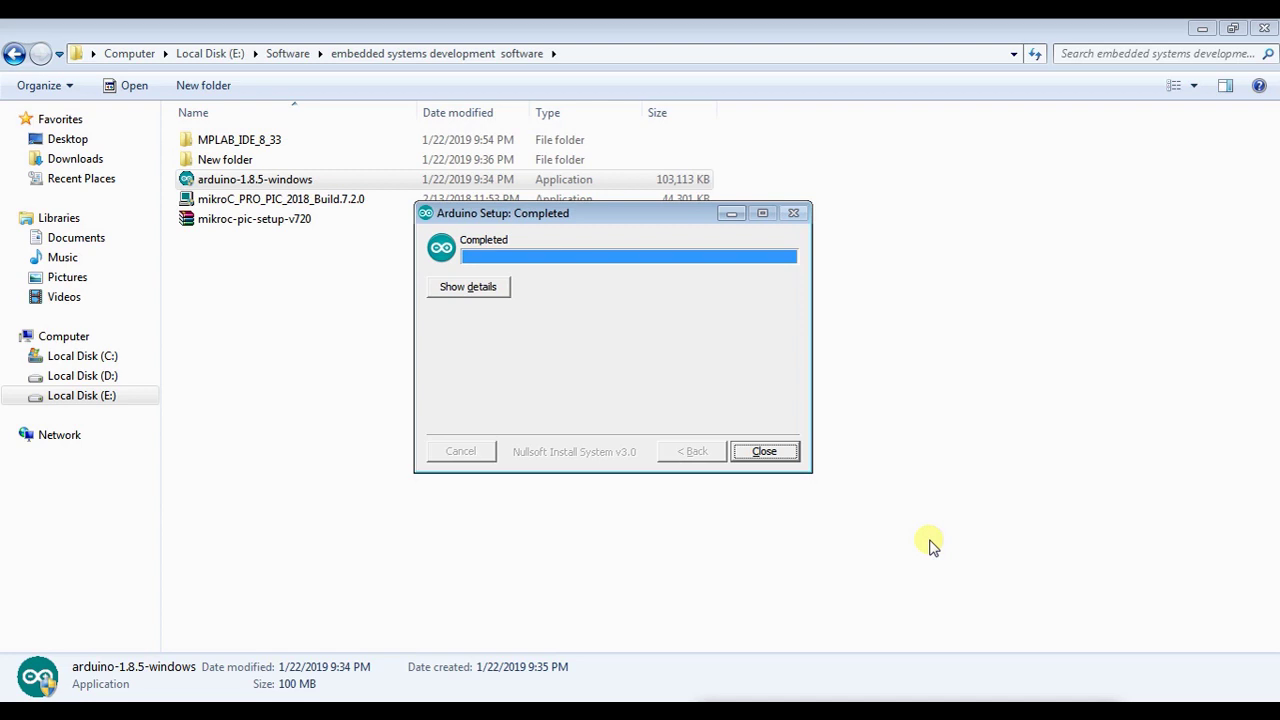
{"action": "left_click_drag", "start_coordinate": [585, 214], "coordinate": [602, 249]}
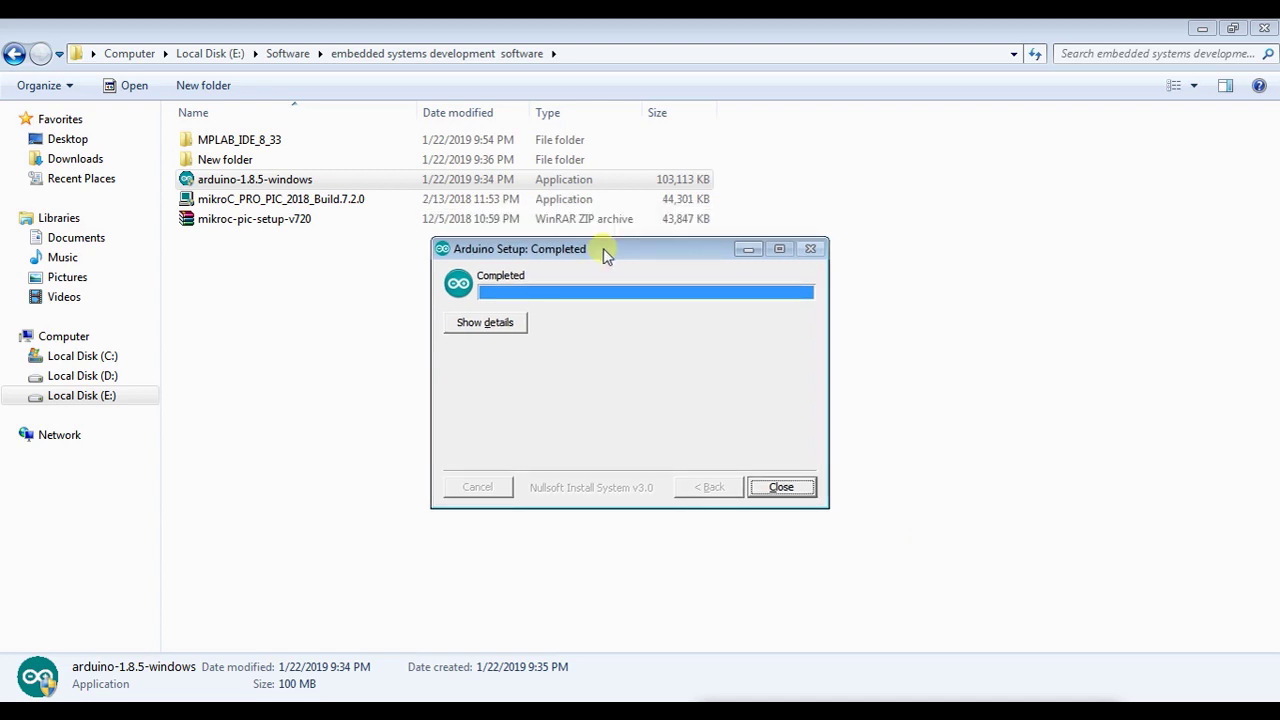
{"action": "left_click", "coordinate": [762, 487]}
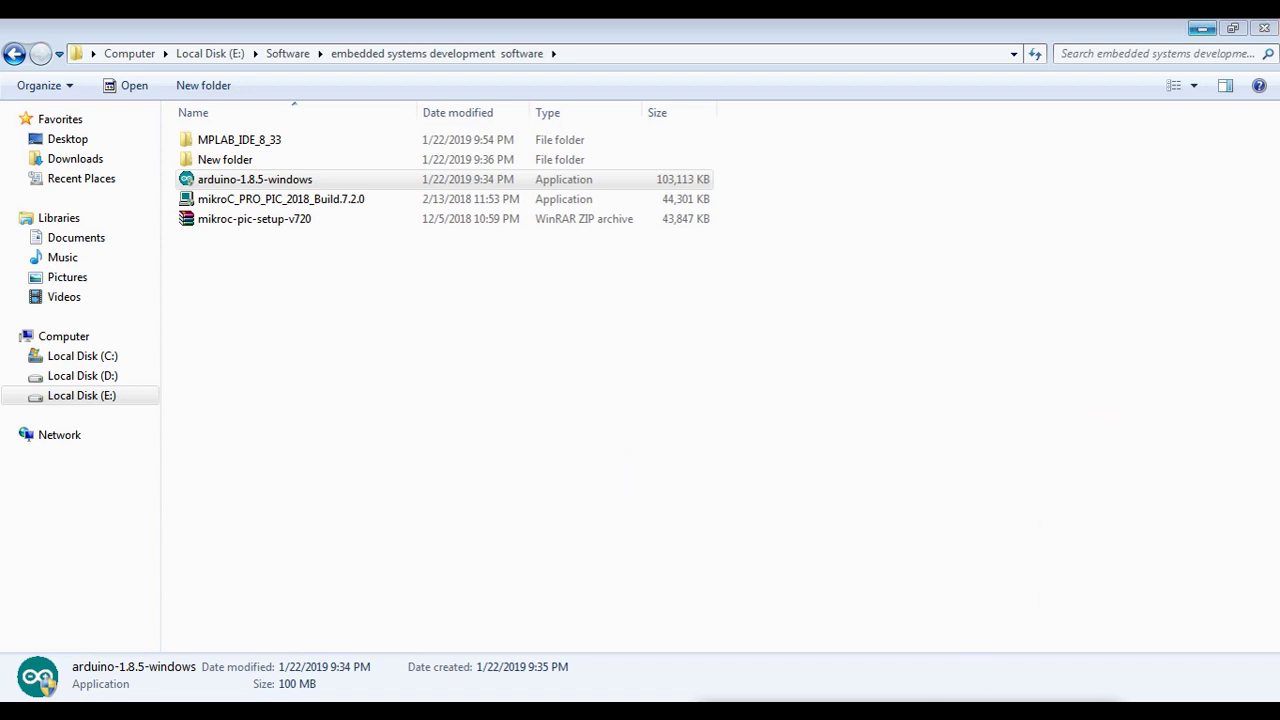
Step: Minimize the file window, launch Arduino from its desktop shortcut, and maximize the sketch window
{"action": "left_click", "coordinate": [1207, 30]}
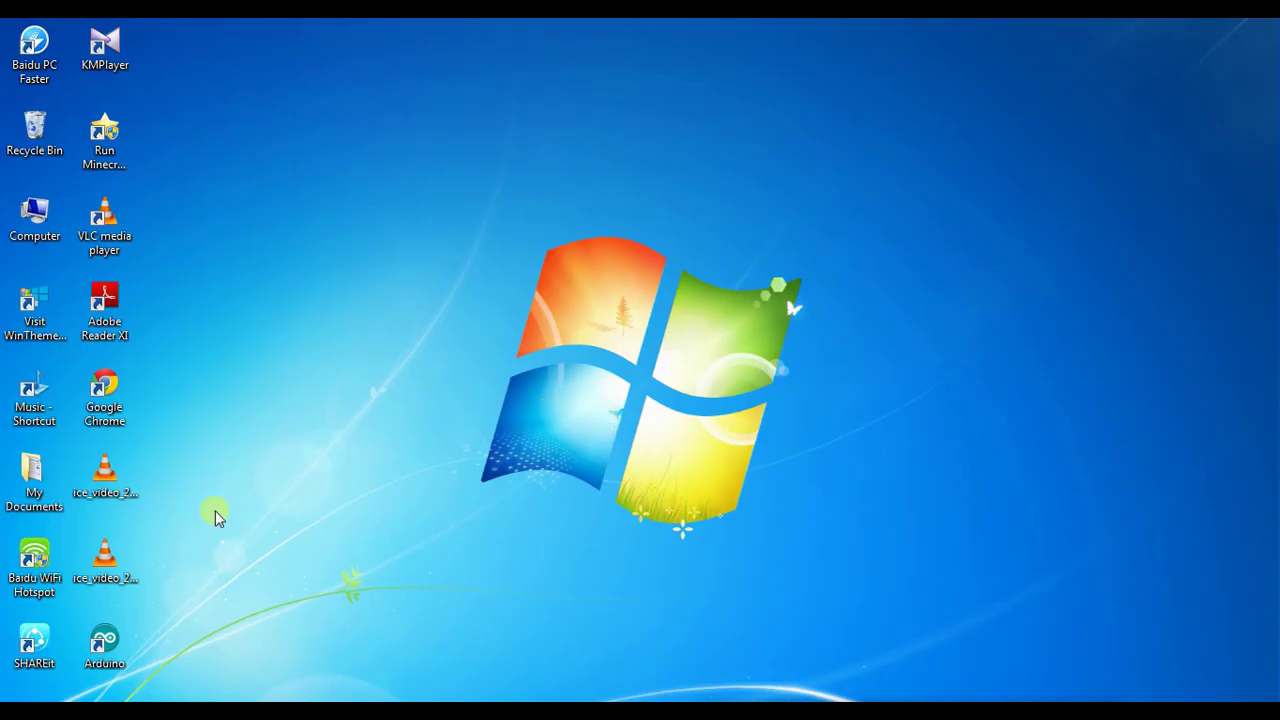
{"action": "left_click", "coordinate": [118, 638]}
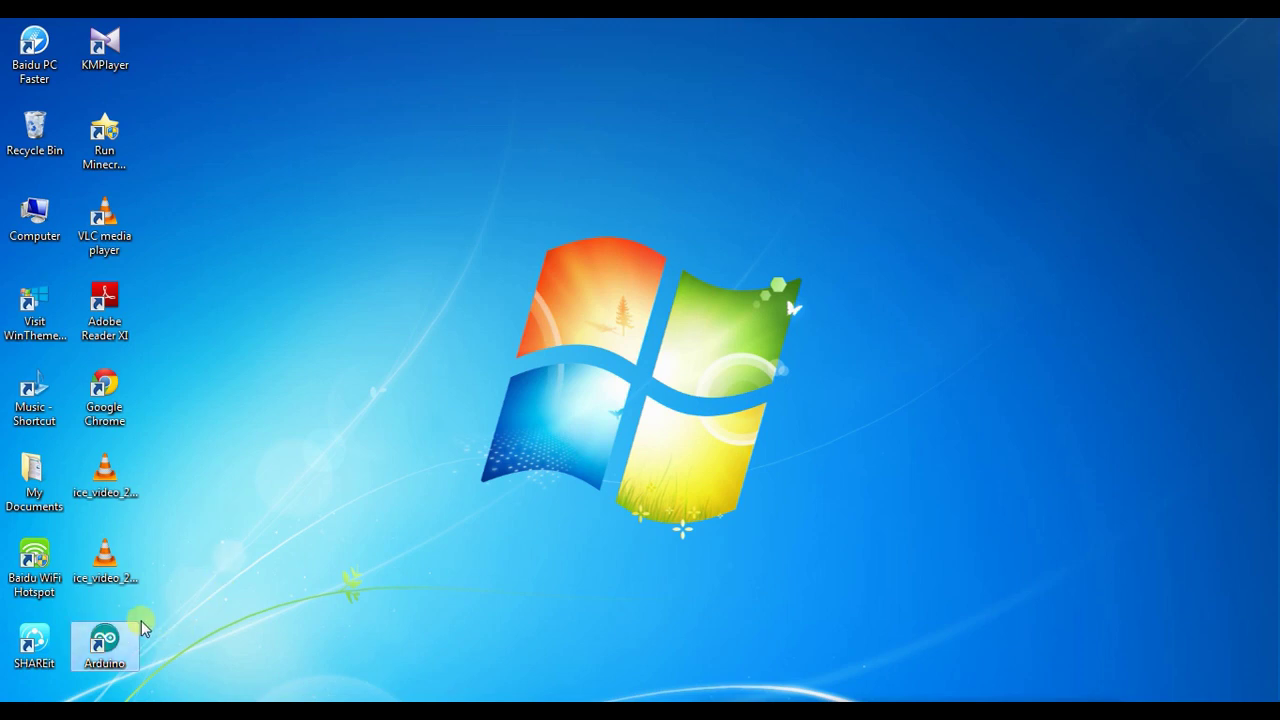
{"action": "double_click", "coordinate": [108, 640]}
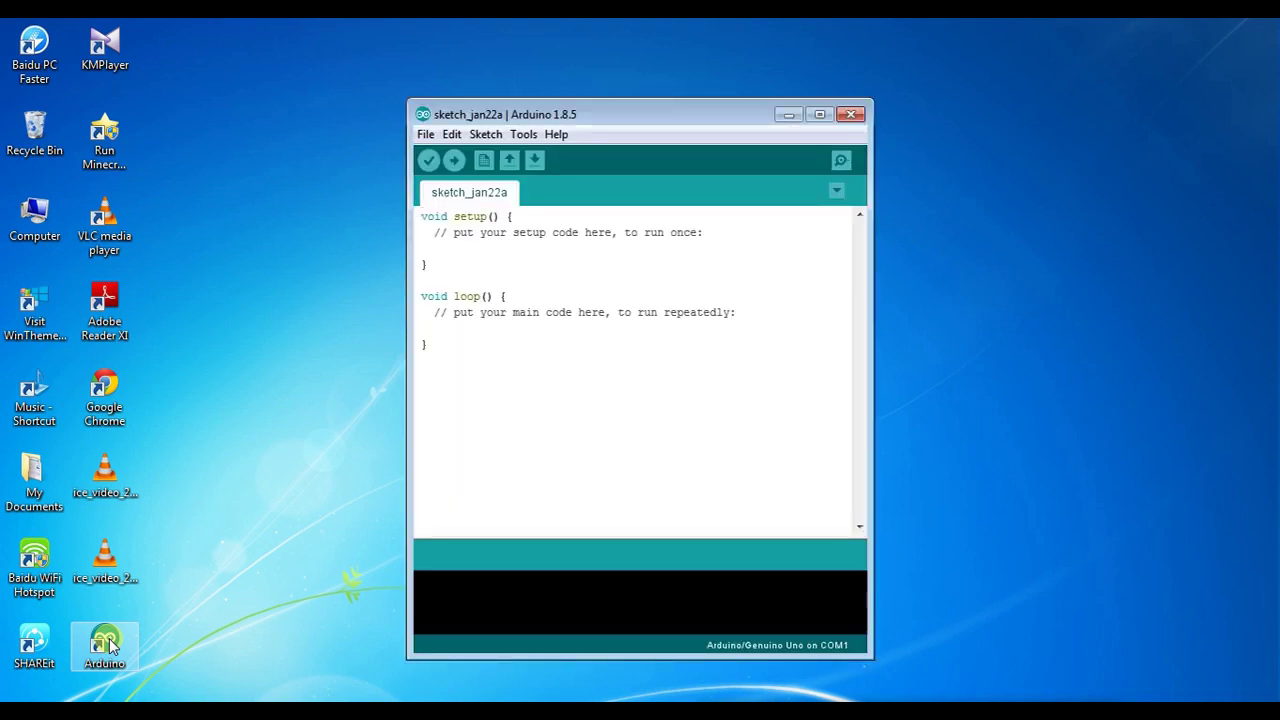
{"action": "left_click", "coordinate": [577, 90]}
{"action": "left_click", "coordinate": [820, 113]}
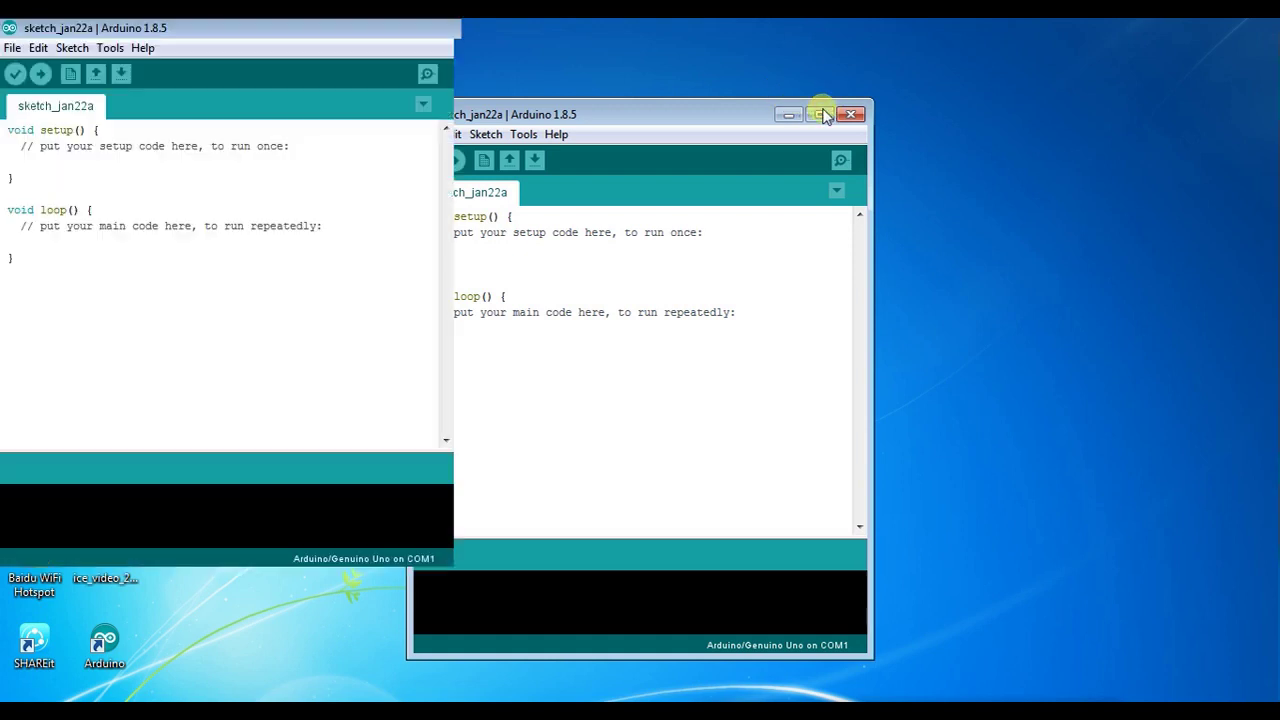
Step: Compile the default sketch with its empty setup and loop functions
{"action": "left_click", "coordinate": [353, 331]}
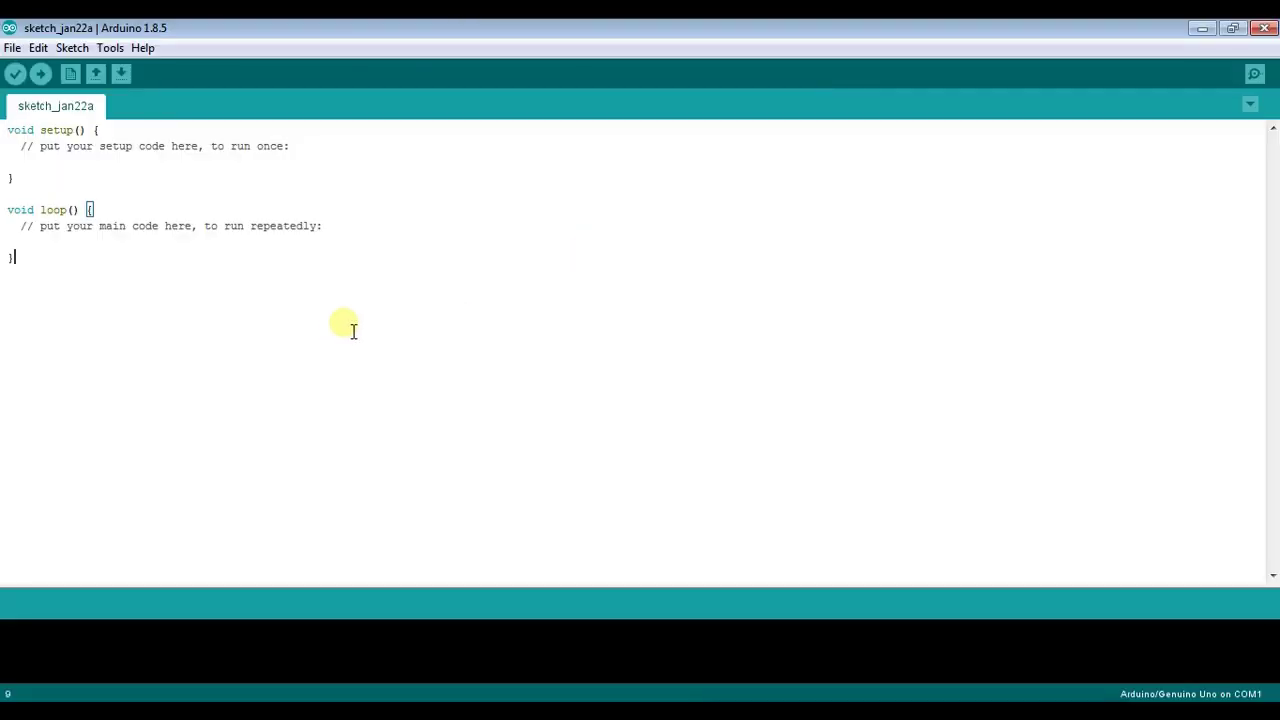
{"action": "left_click", "coordinate": [148, 185]}
{"action": "left_click", "coordinate": [124, 211]}
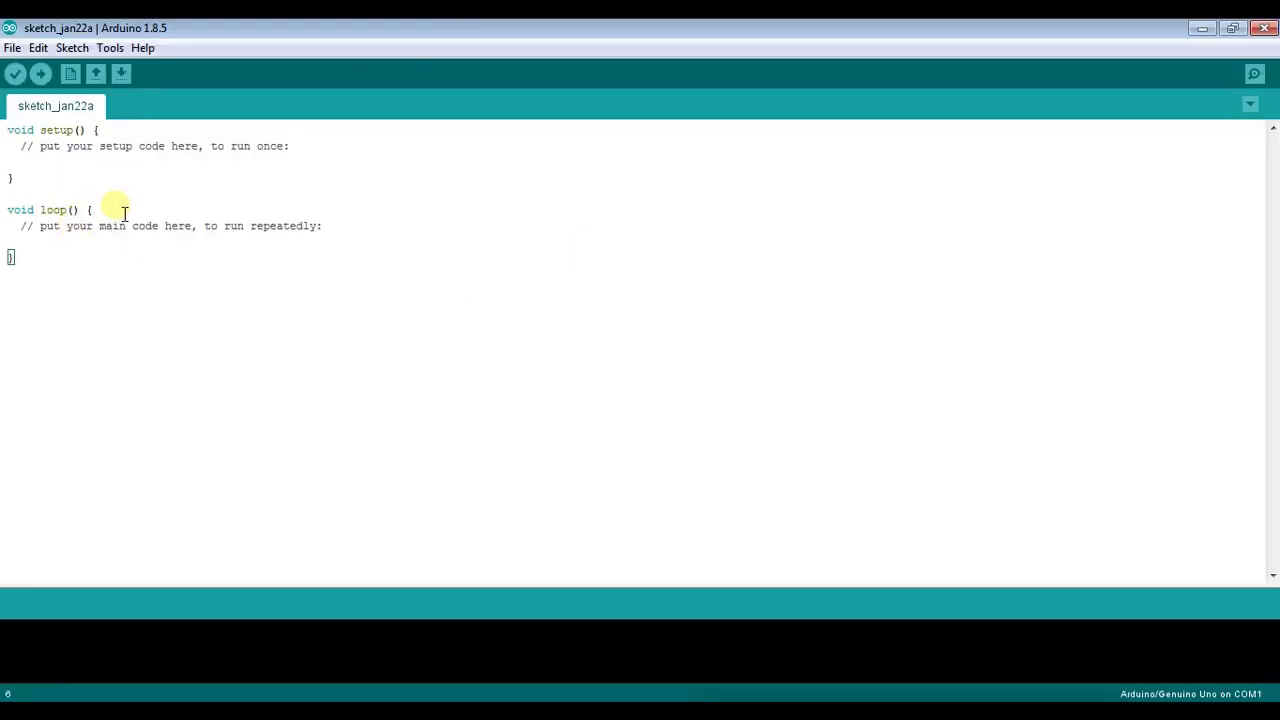
{"action": "left_click", "coordinate": [49, 321]}
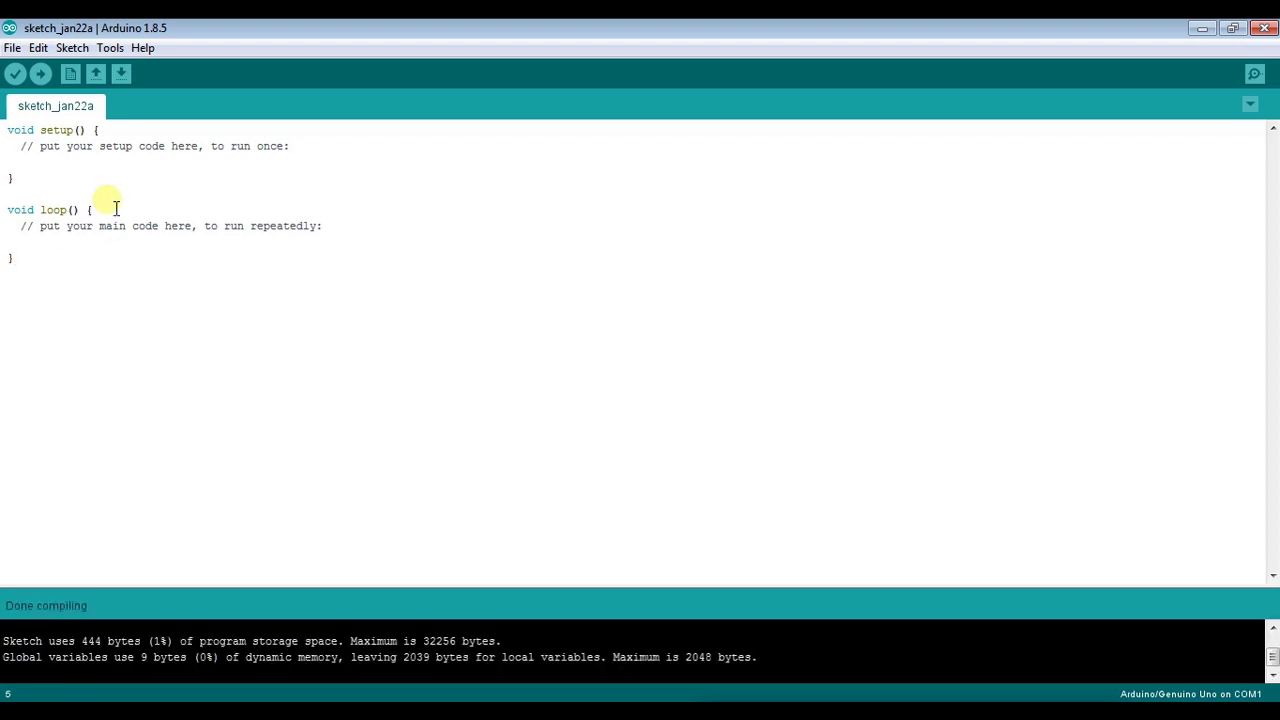
{"action": "left_click", "coordinate": [110, 198]}
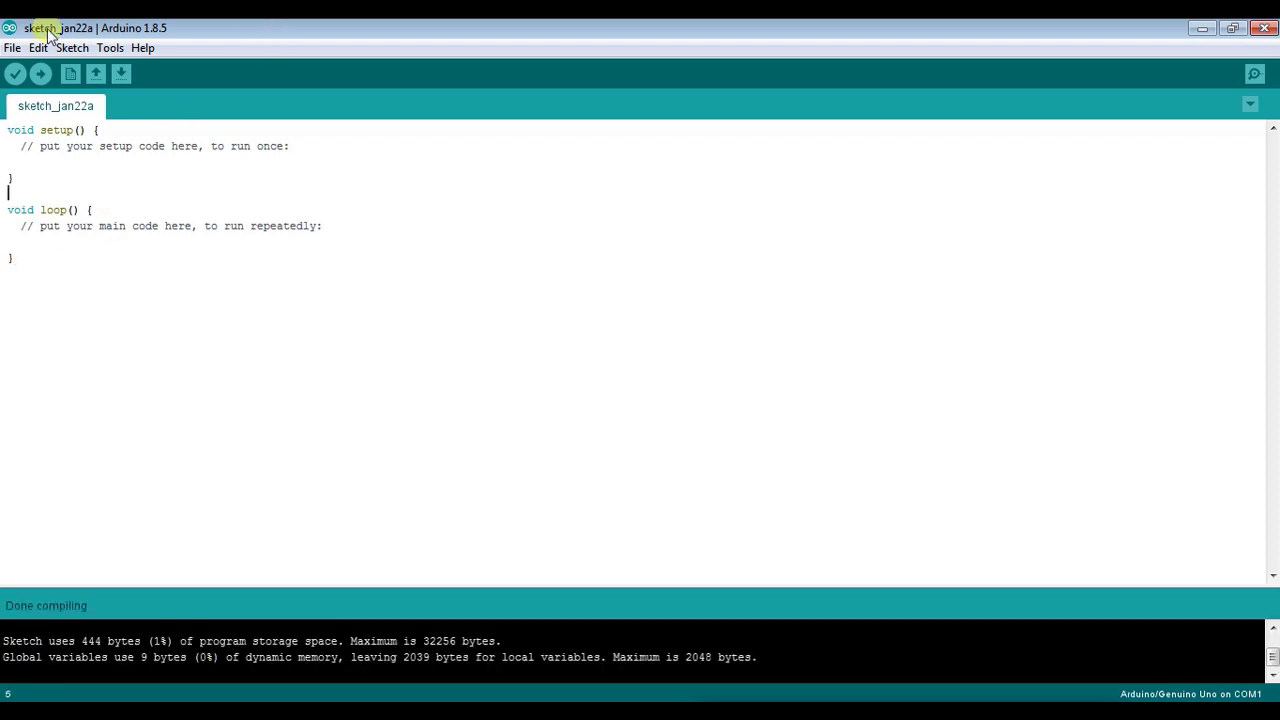
Step: Create a new sketch and reposition its window over the existing one
{"action": "left_click", "coordinate": [12, 48]}
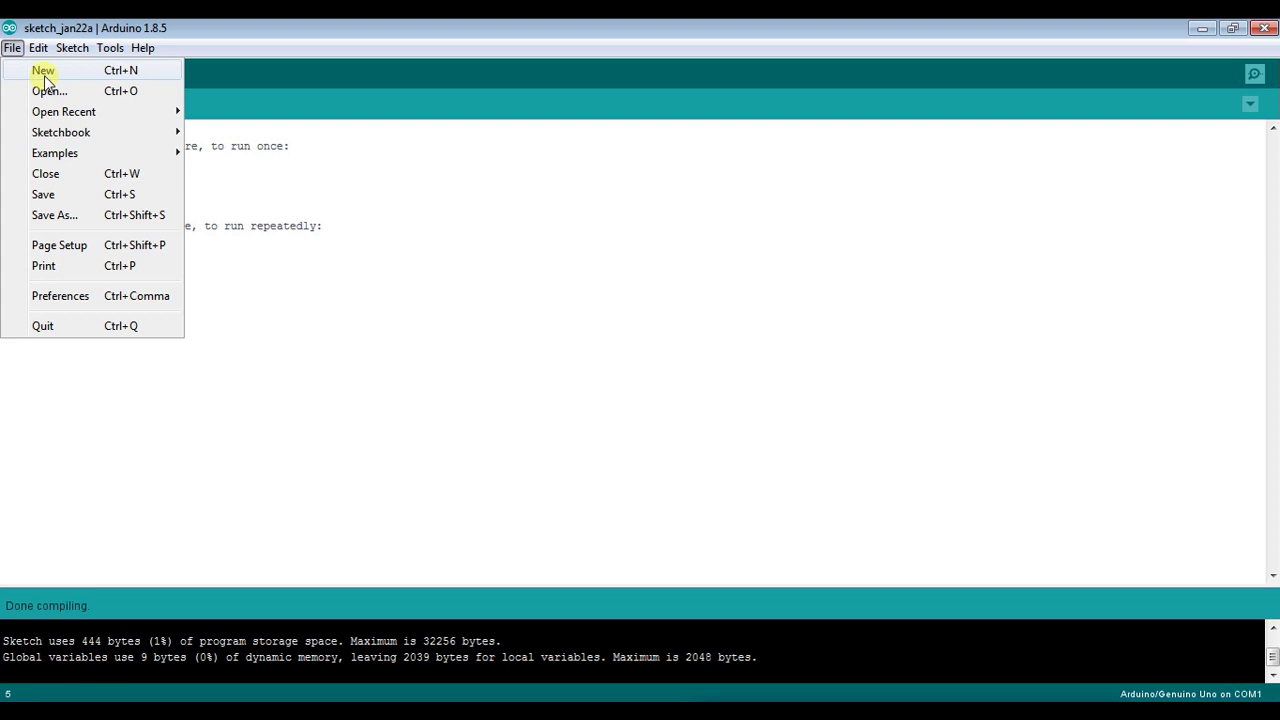
{"action": "left_click", "coordinate": [44, 74]}
{"action": "left_click_drag", "start_coordinate": [866, 151], "coordinate": [482, 122]}
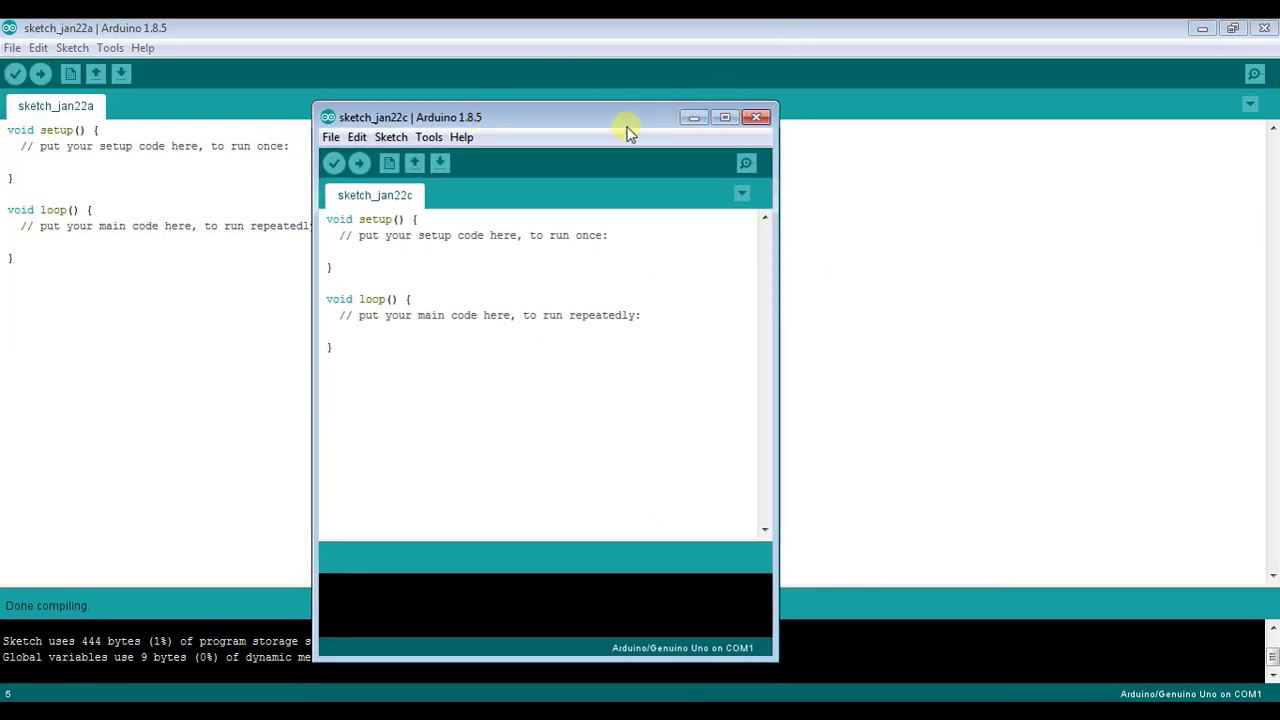
{"action": "left_click_drag", "start_coordinate": [627, 127], "coordinate": [605, 101]}
Step: Write pinMode(1,OUTPUT); in setup, and add digitalWrite(1,HIGH); followed by delay(1000); in loop
{"action": "left_click", "coordinate": [417, 246]}
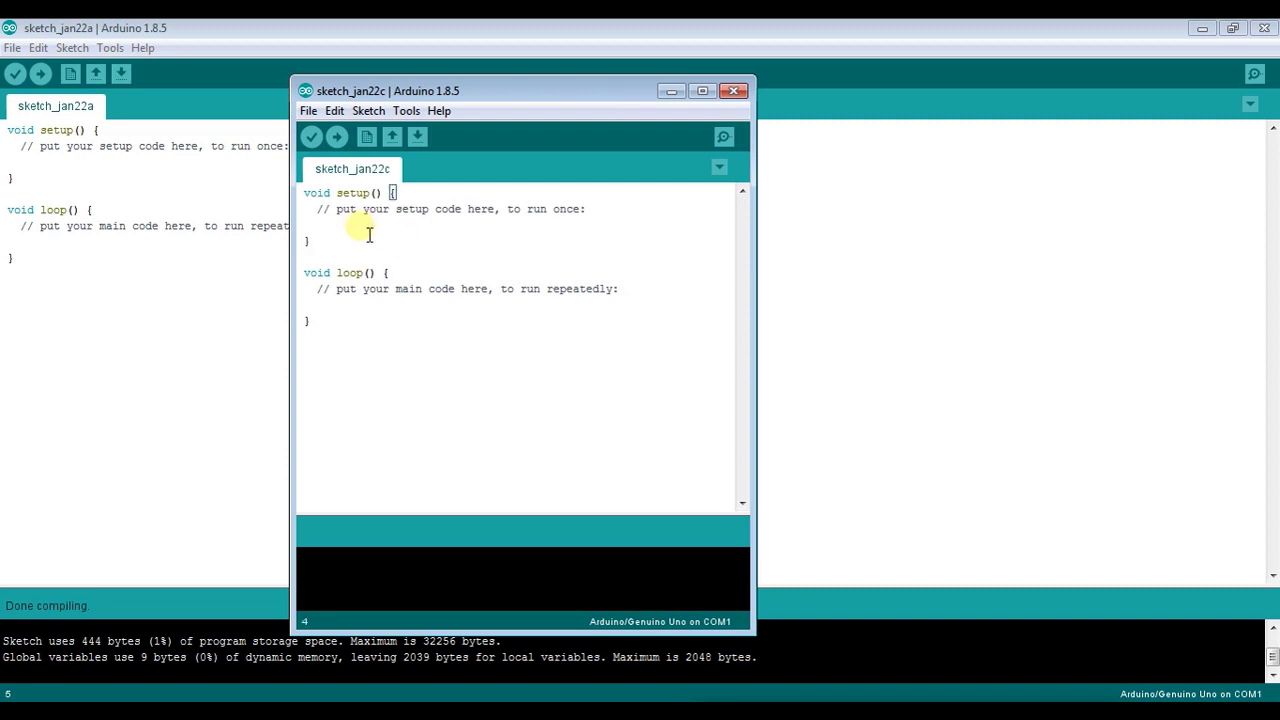
{"action": "key", "text": "Up"}
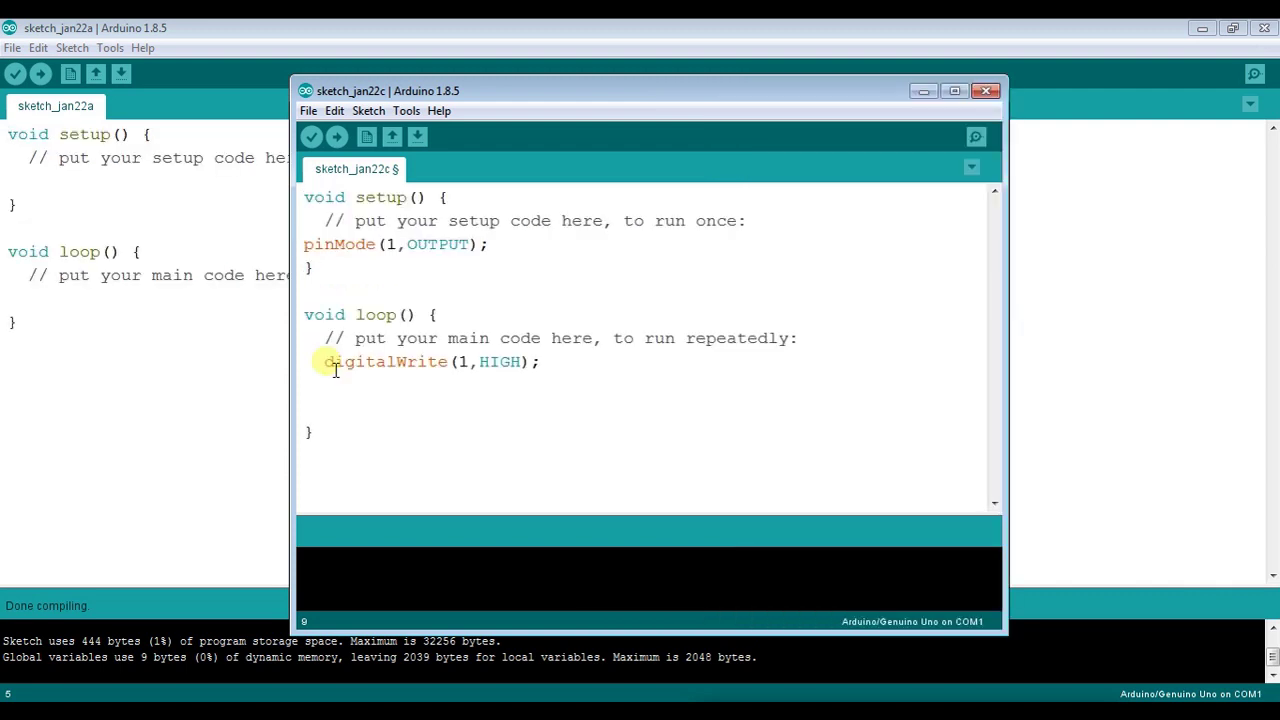
{"action": "type", "text": "delay(1000)"}
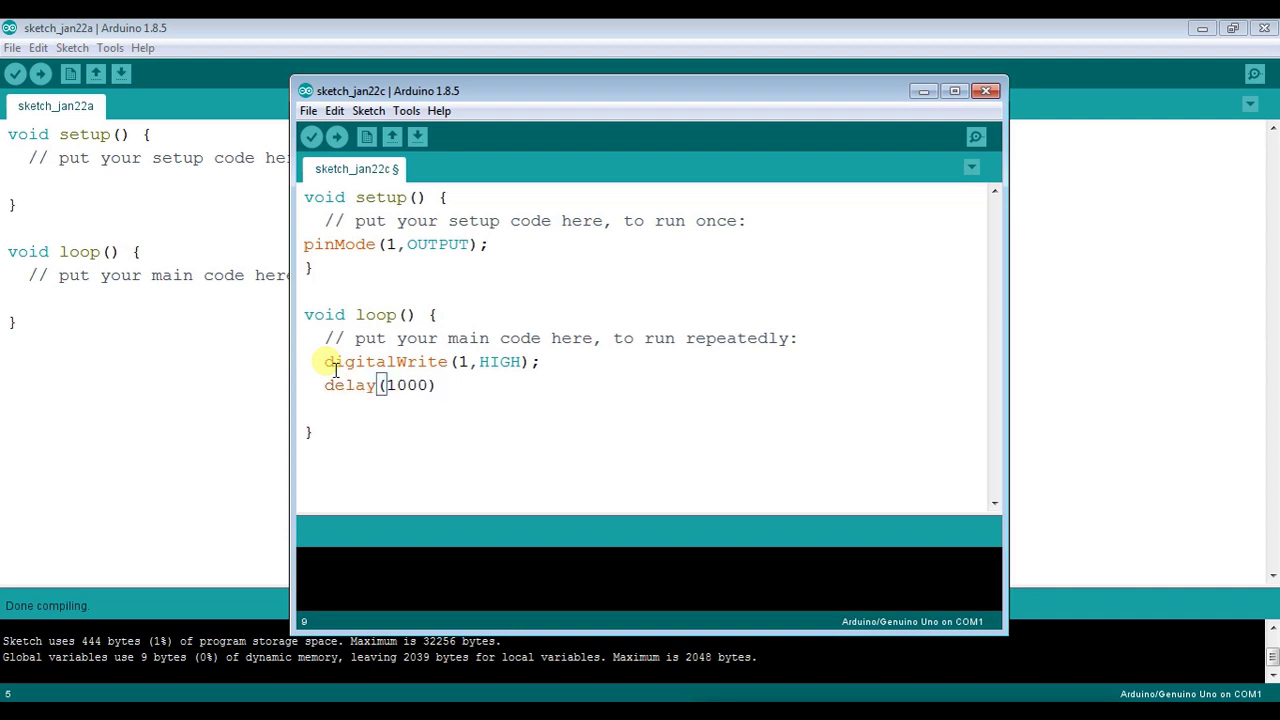
{"action": "type", "text": ";"}
{"action": "key", "text": "Return"}
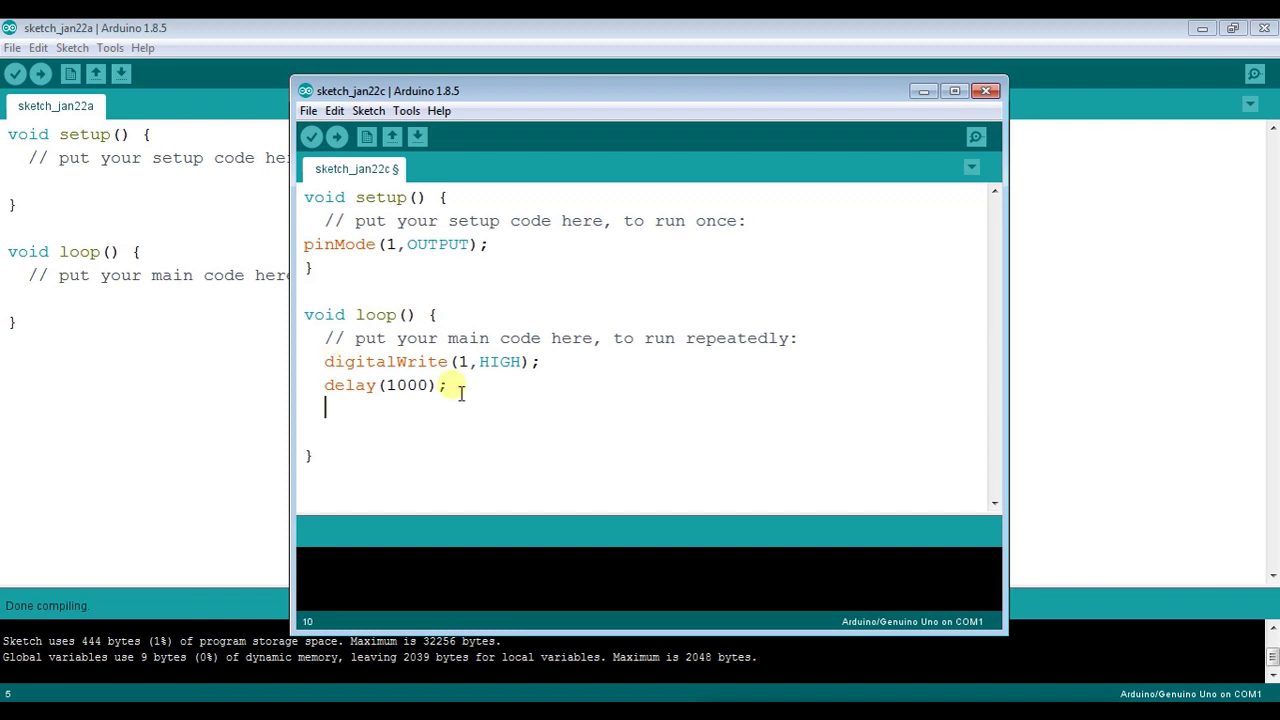
Step: Duplicate the digitalWrite and delay lines in loop, change the copied HIGH to LOW, and remove the leftover blank line
{"action": "left_click_drag", "start_coordinate": [458, 390], "coordinate": [328, 365]}
{"action": "key", "text": "ctrl+c"}
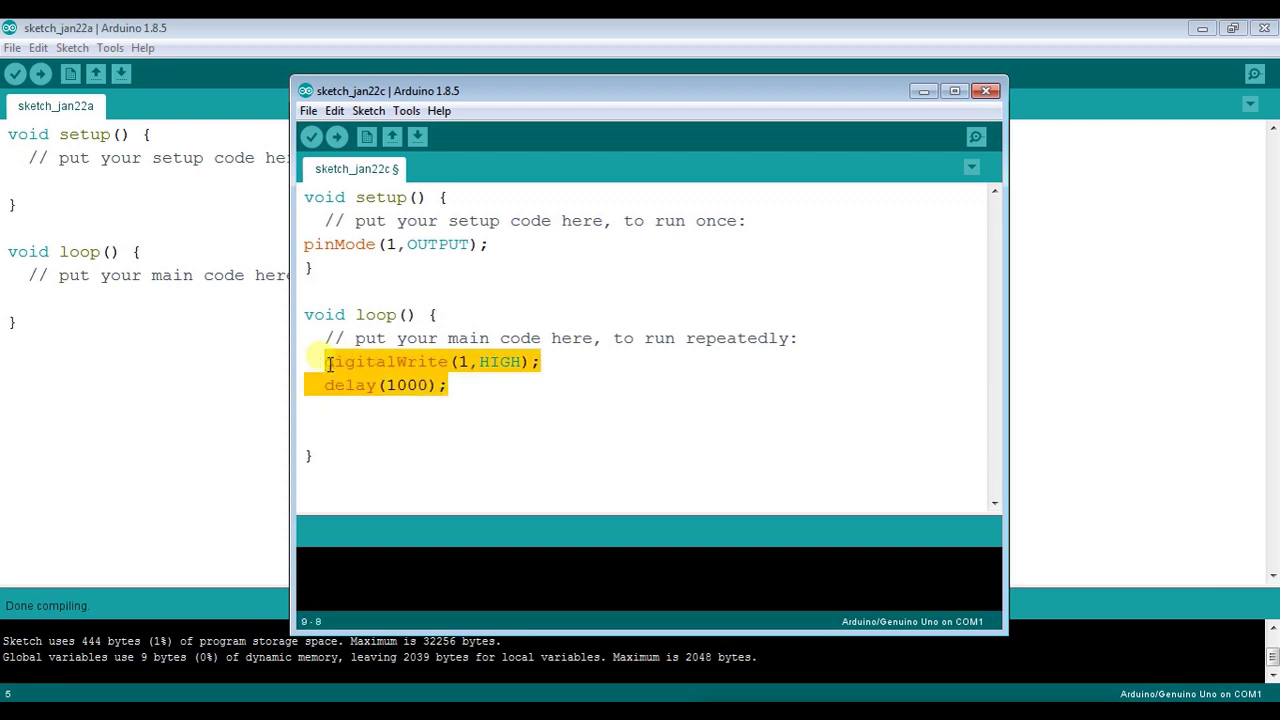
{"action": "left_click", "coordinate": [338, 407]}
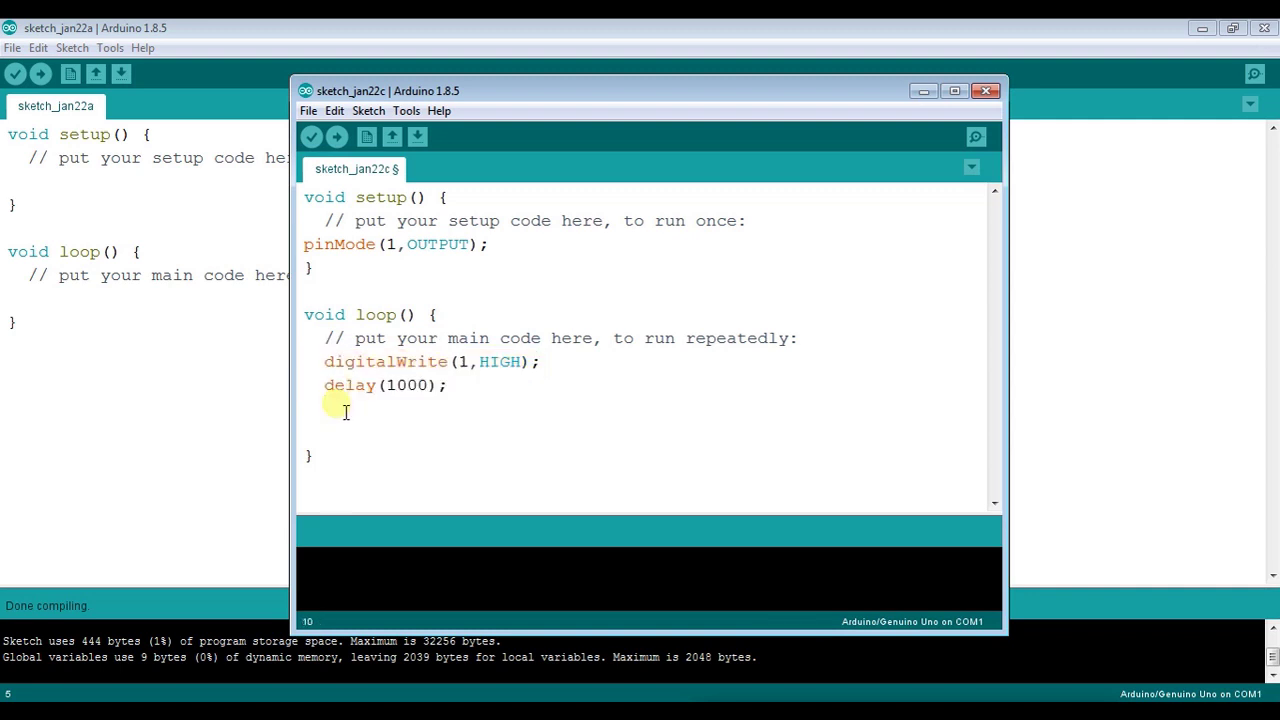
{"action": "key", "text": "ctrl+v"}
{"action": "double_click", "coordinate": [500, 409]}
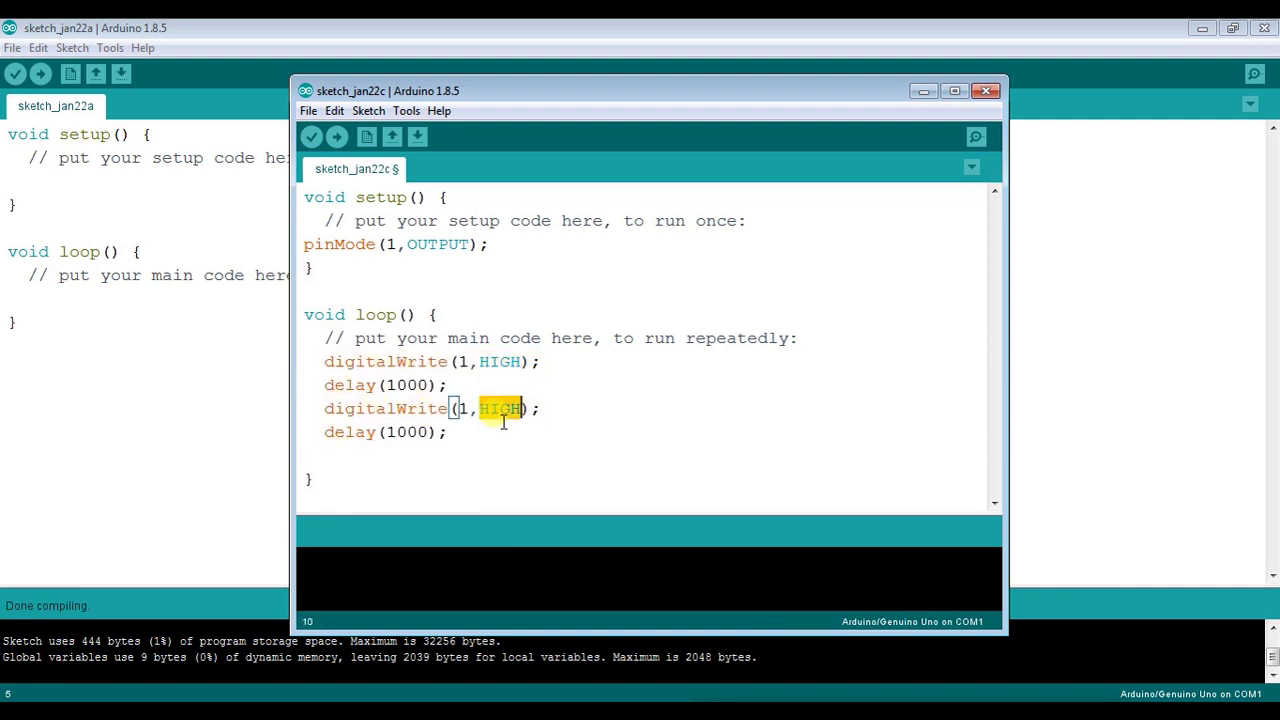
{"action": "type", "text": "LOW"}
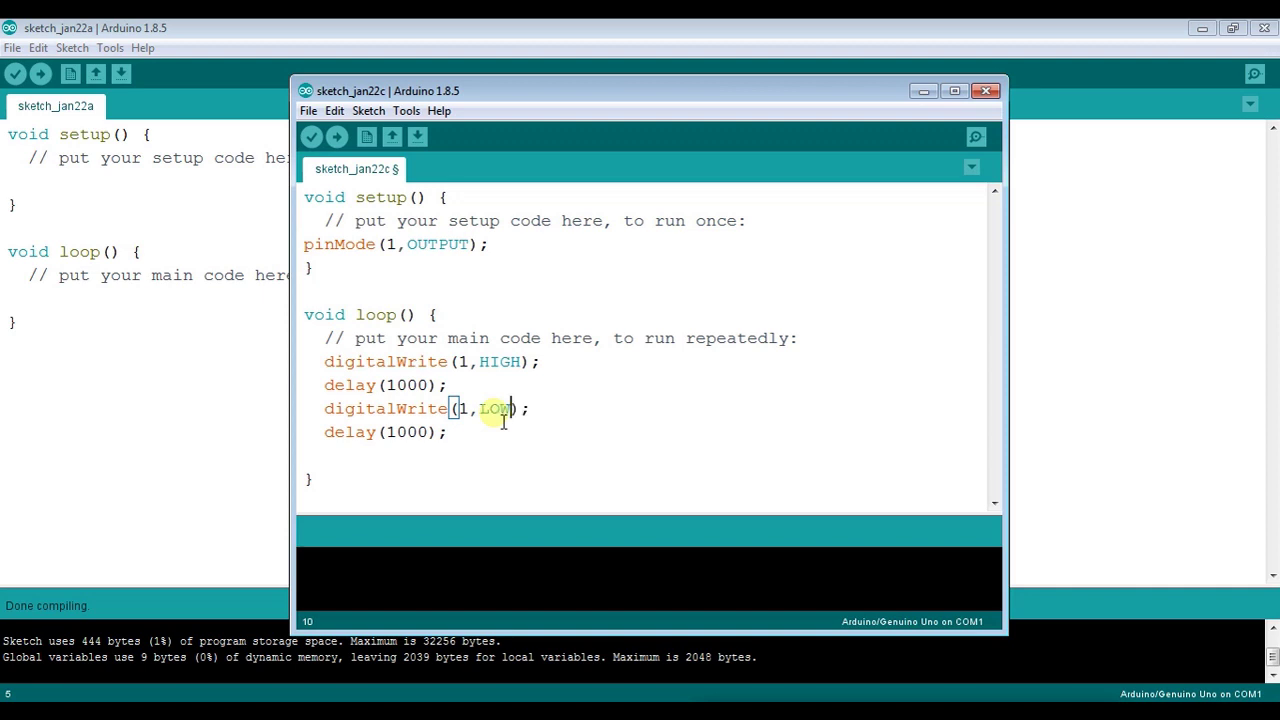
{"action": "left_click", "coordinate": [484, 433]}
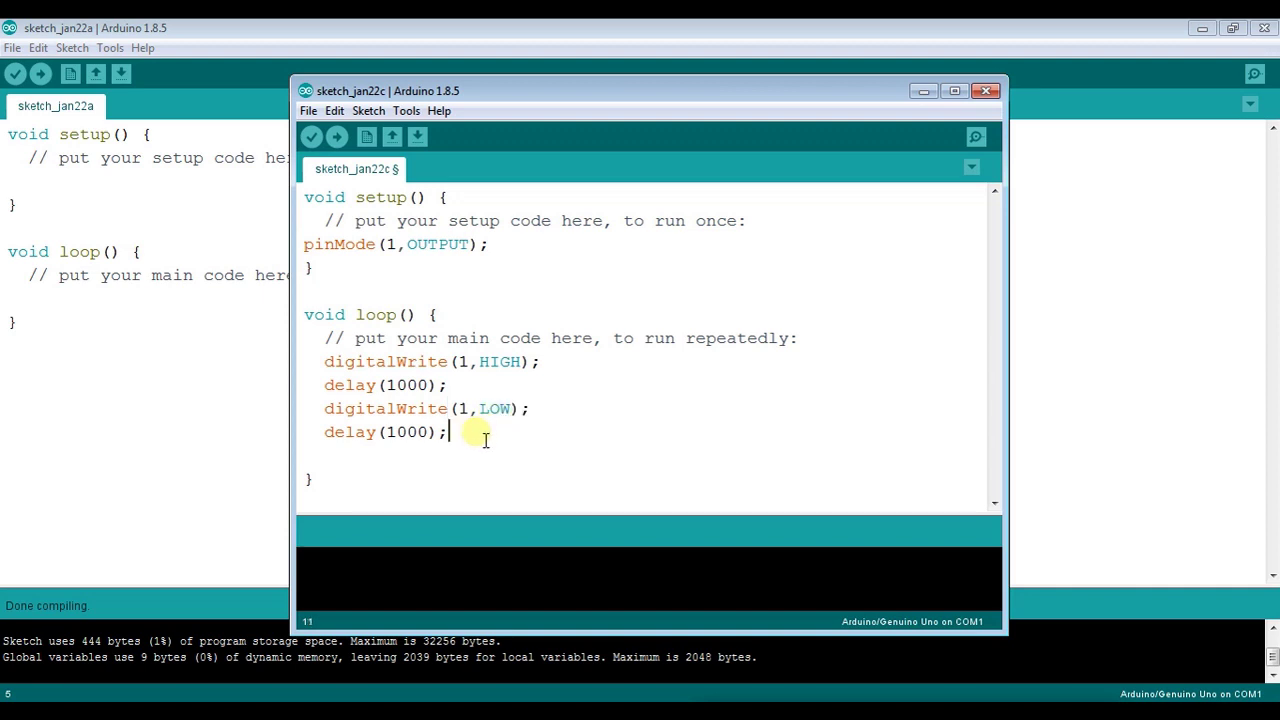
{"action": "left_click", "coordinate": [369, 465]}
{"action": "key", "text": "BackSpace"}
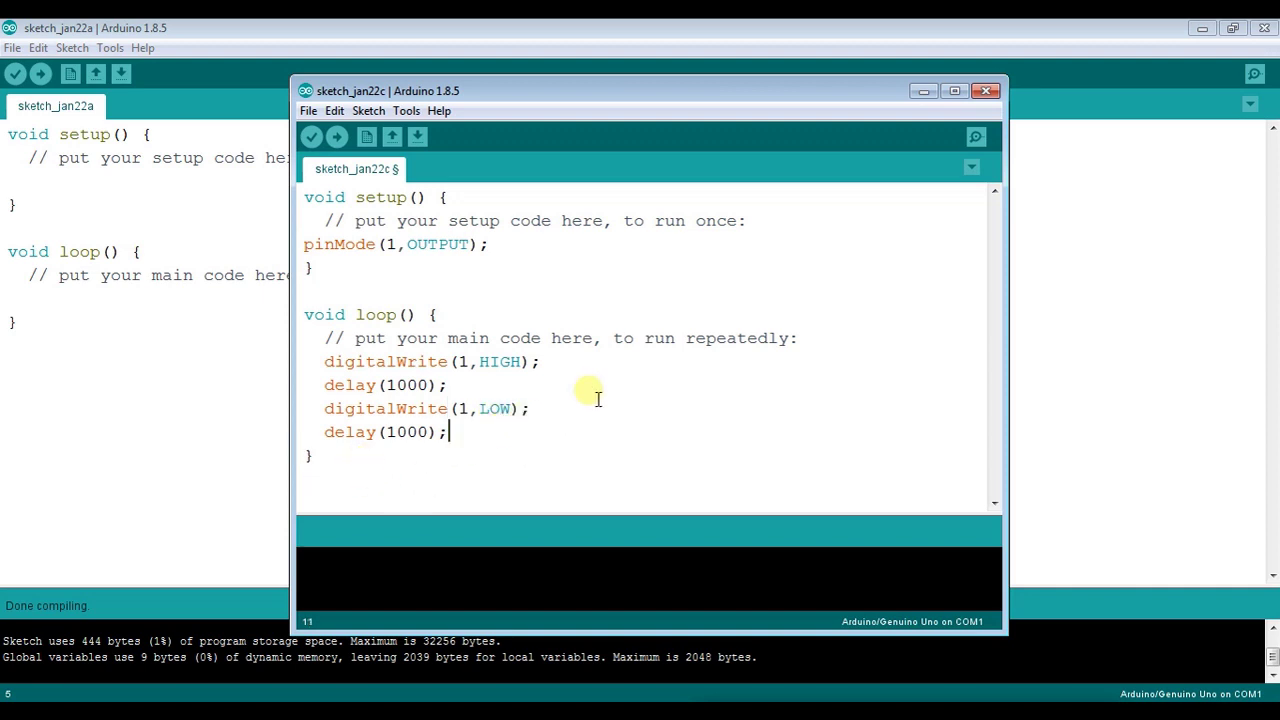
Step: Save the new sketch in the Arduino folder under the name first
{"action": "key", "text": "Up"}
{"action": "key", "text": "Up"}
{"action": "left_click", "coordinate": [480, 477]}
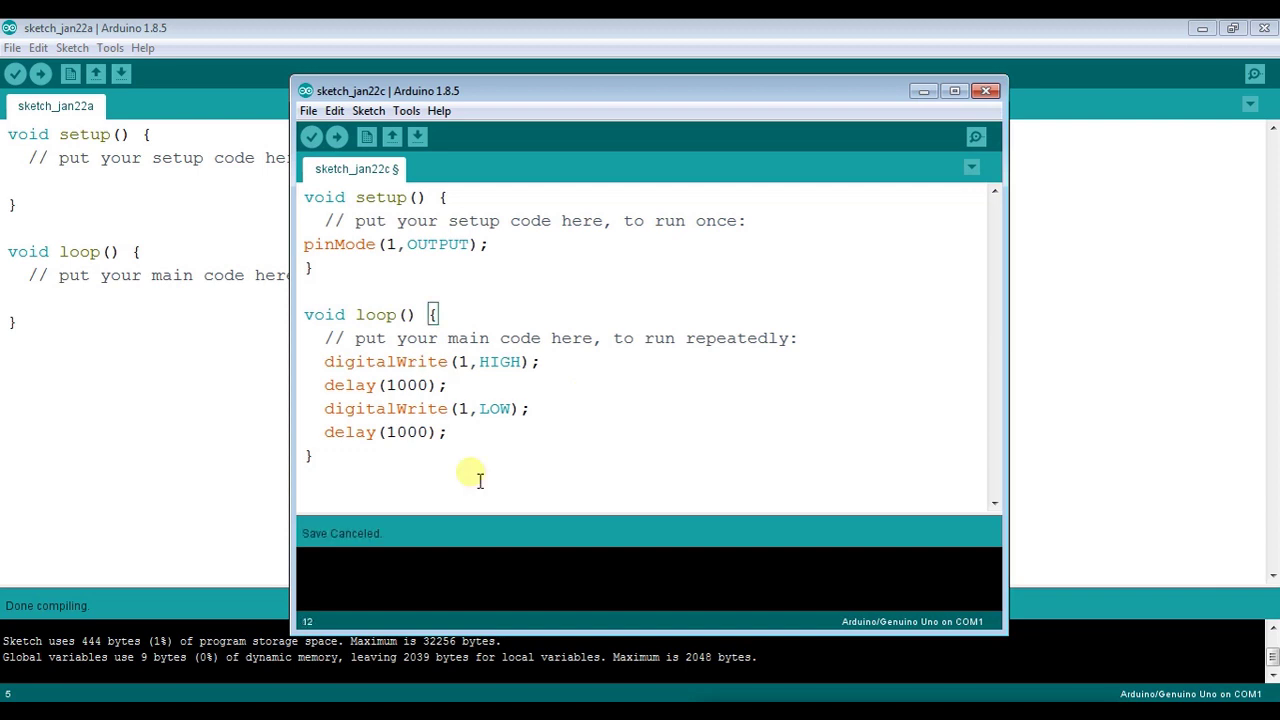
{"action": "left_click", "coordinate": [305, 111]}
{"action": "left_click", "coordinate": [362, 264]}
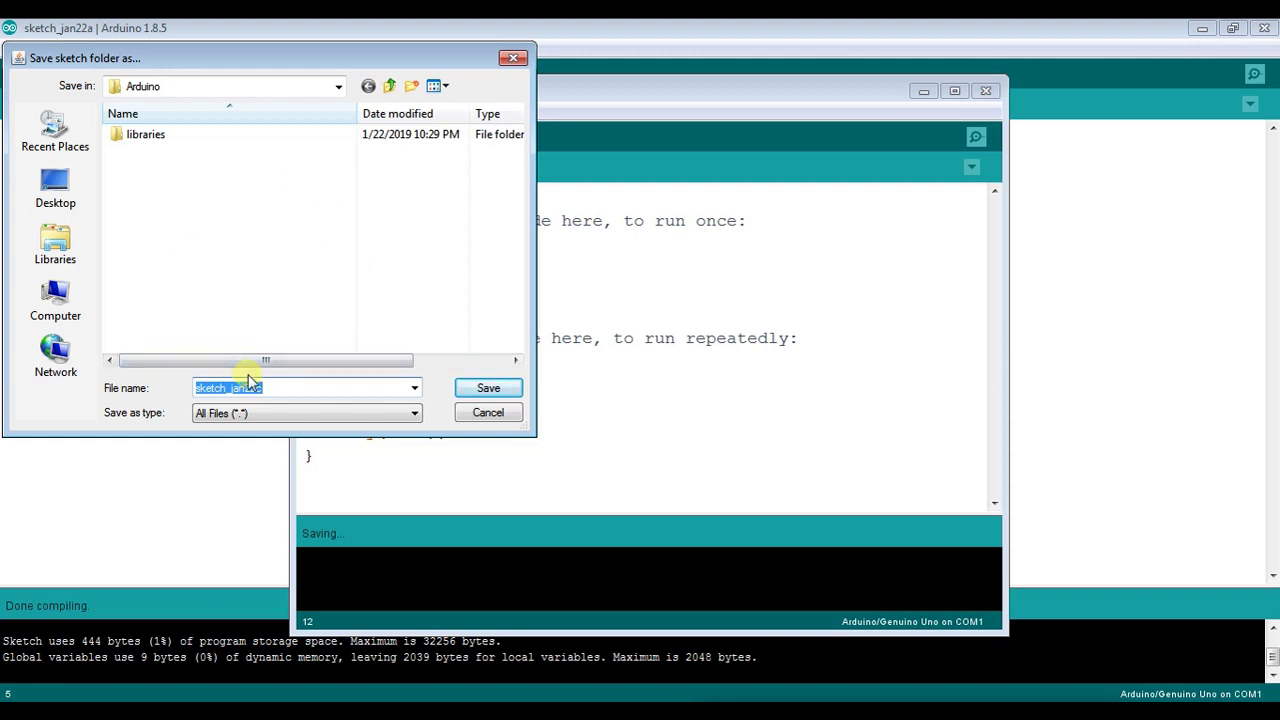
{"action": "type", "text": "first"}
{"action": "left_click", "coordinate": [489, 391]}
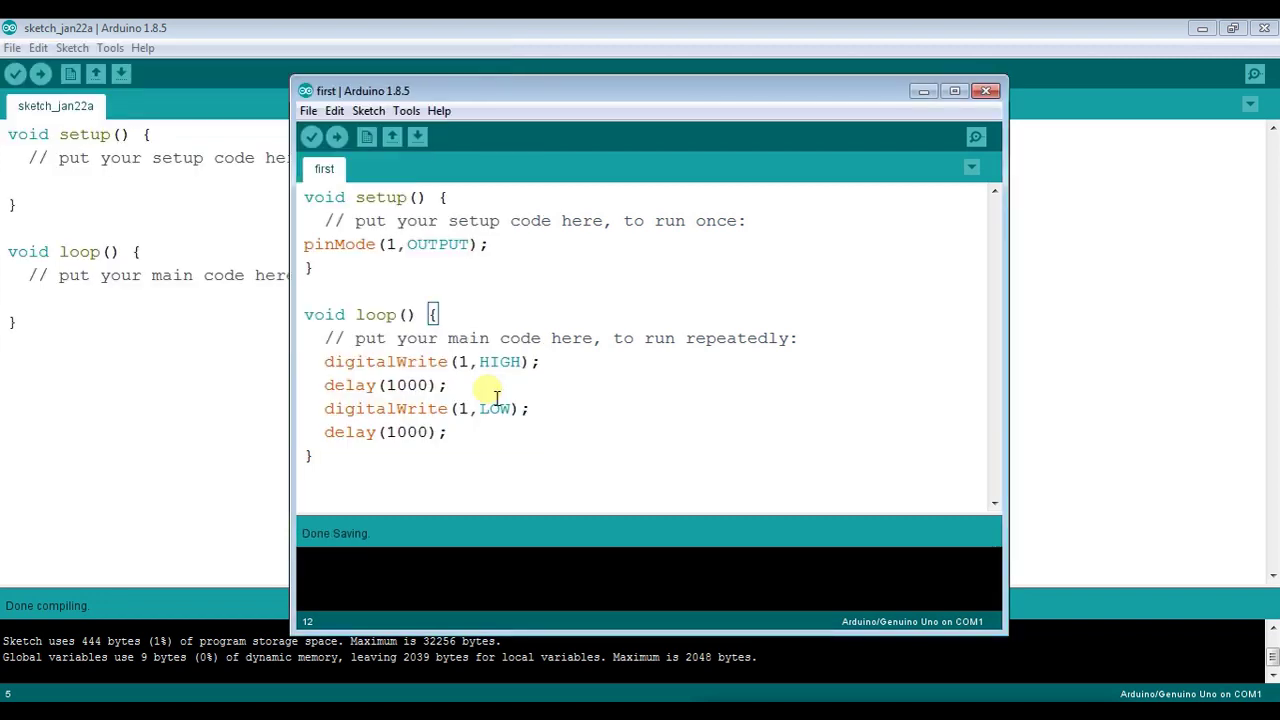
Step: Compile the saved sketch and maximize its window
{"action": "left_click", "coordinate": [368, 112]}
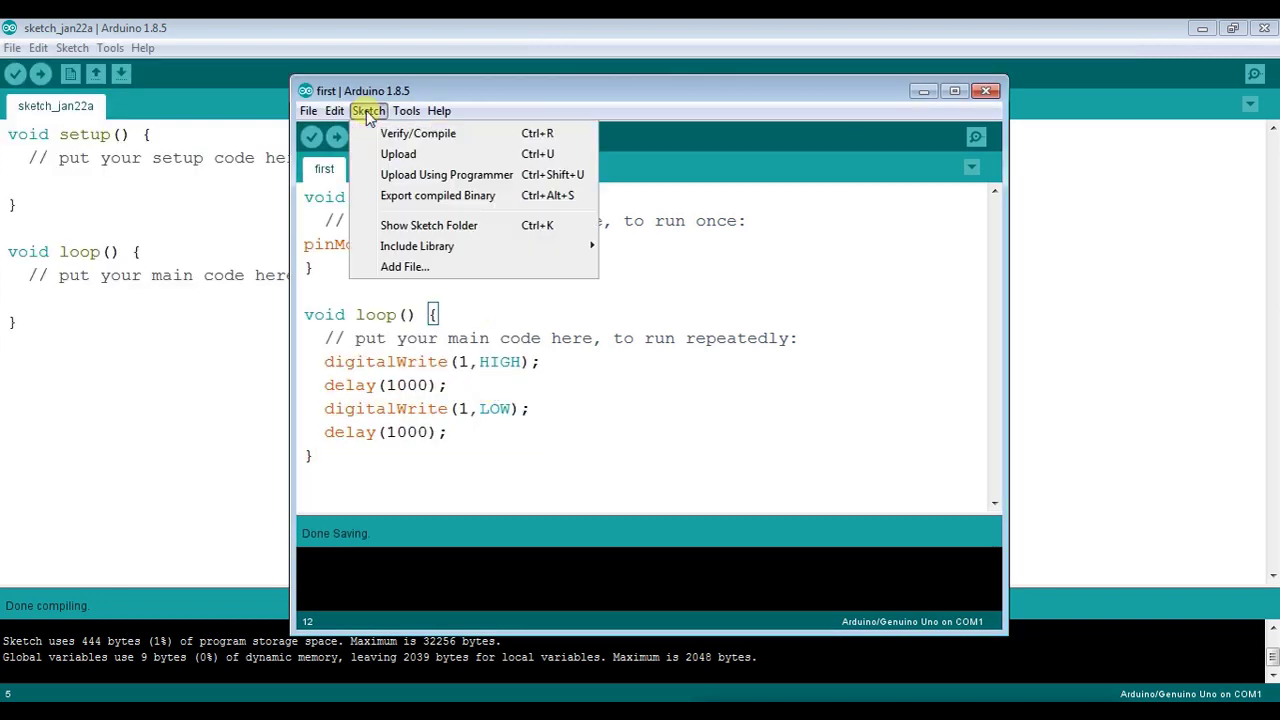
{"action": "left_click", "coordinate": [417, 133]}
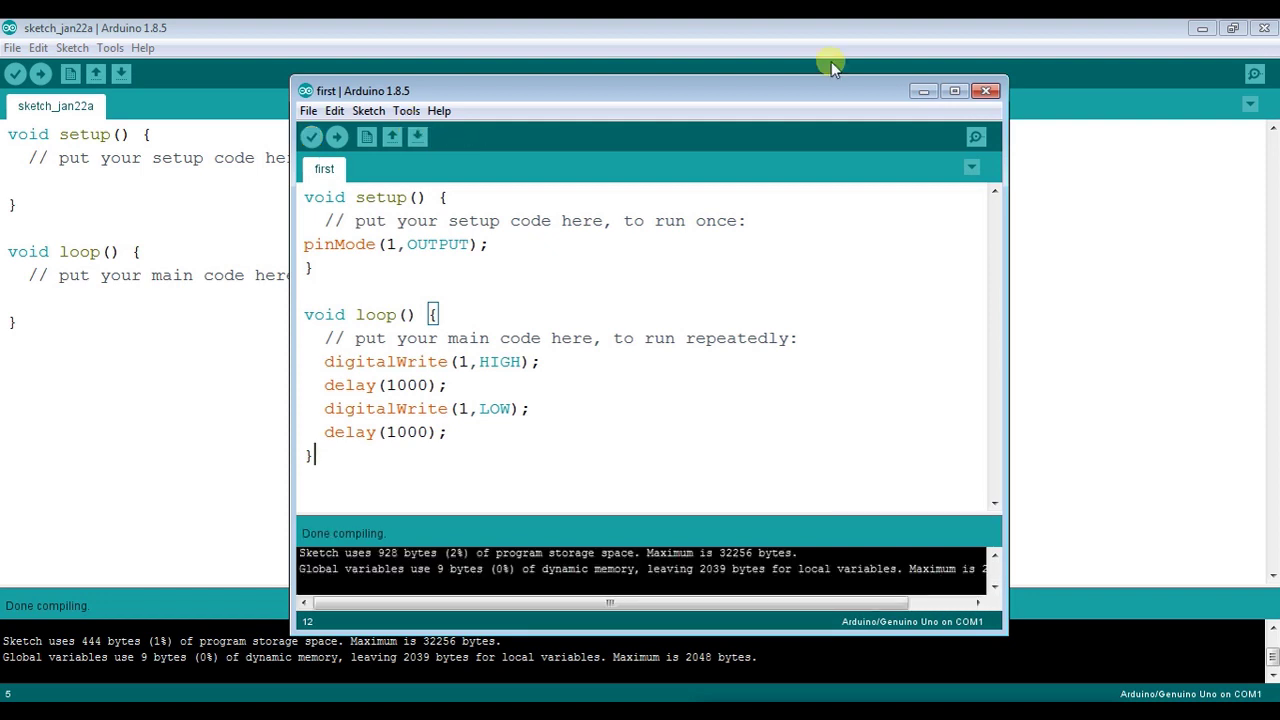
{"action": "left_click", "coordinate": [953, 92]}
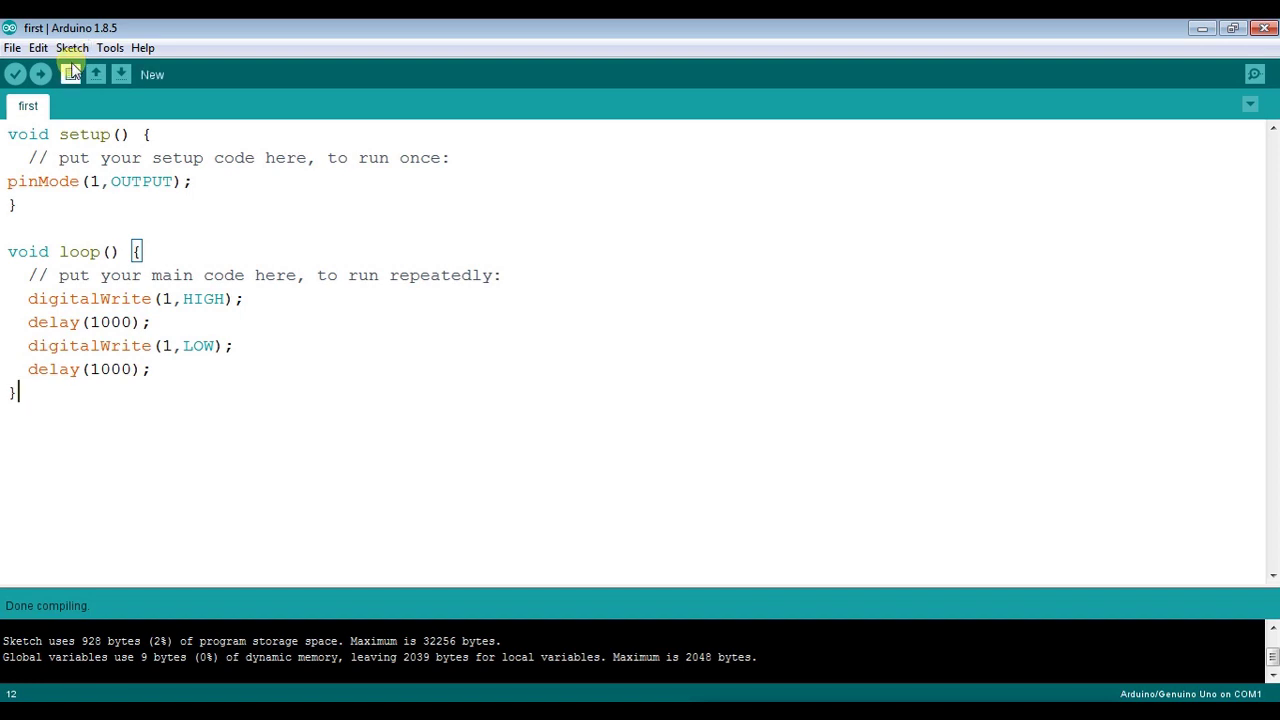
Step: Compile the sketch again in the maximized window
{"action": "left_click", "coordinate": [70, 48]}
{"action": "left_click", "coordinate": [128, 131]}
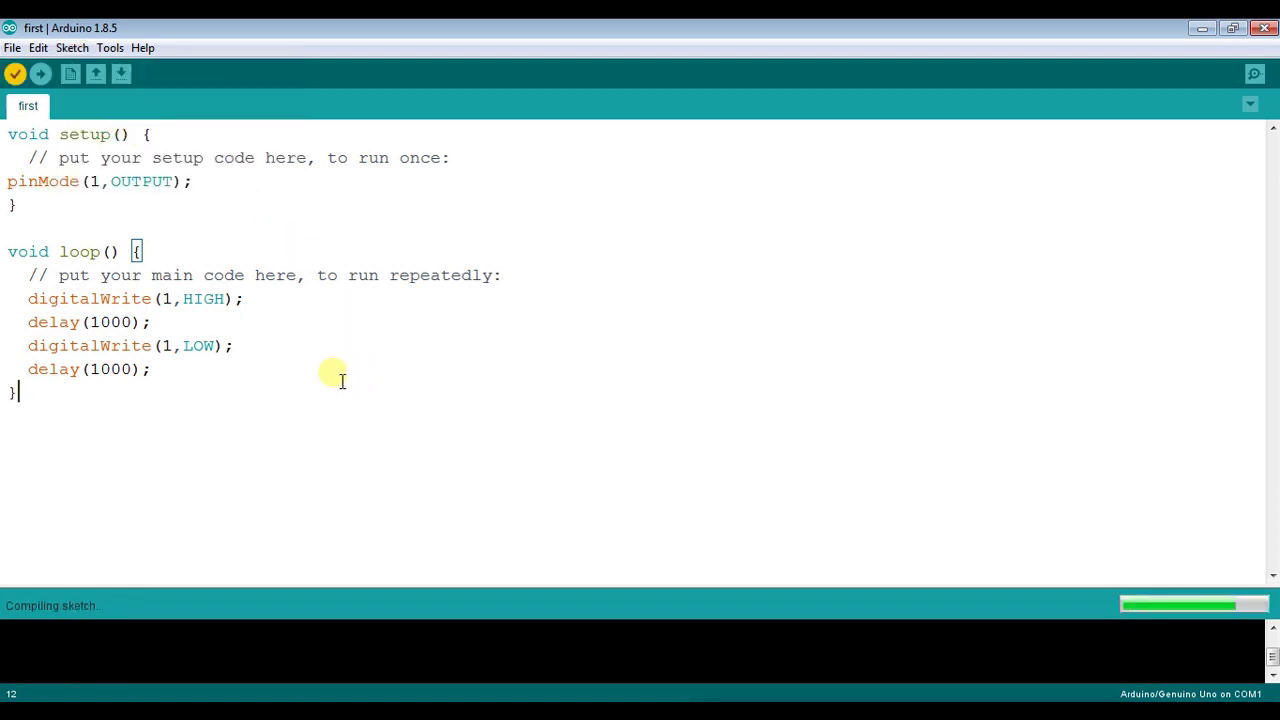
{"action": "left_click", "coordinate": [367, 326]}
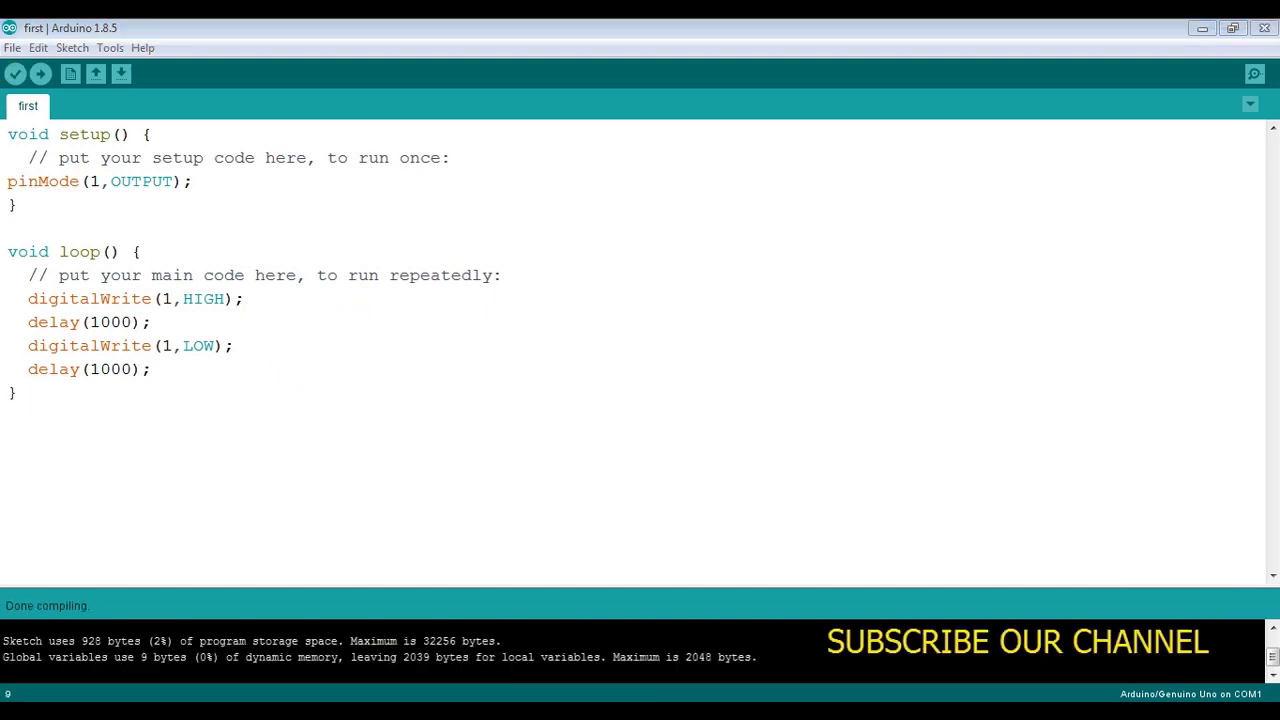